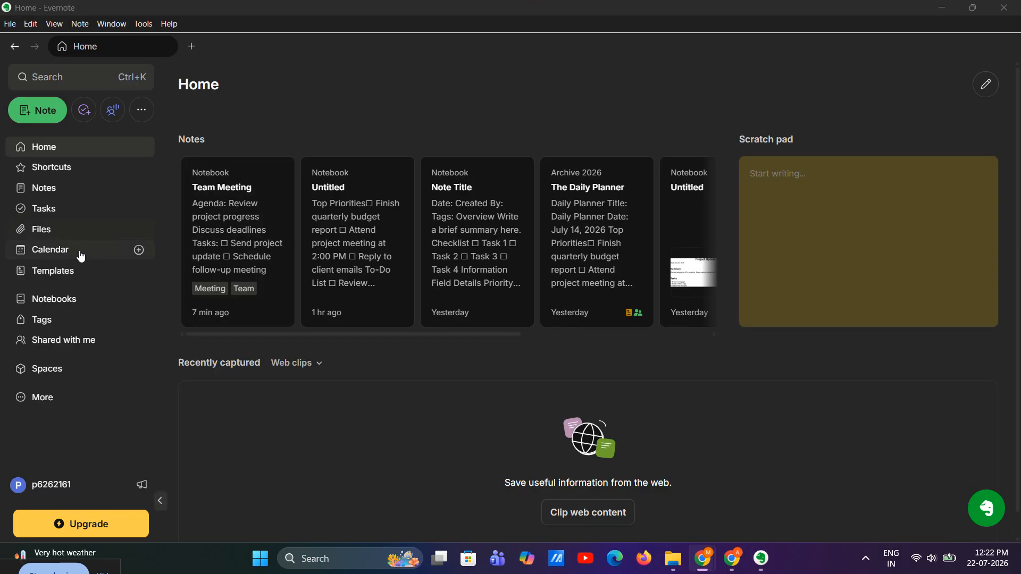
{"action": "left_click", "coordinate": [77, 300]}
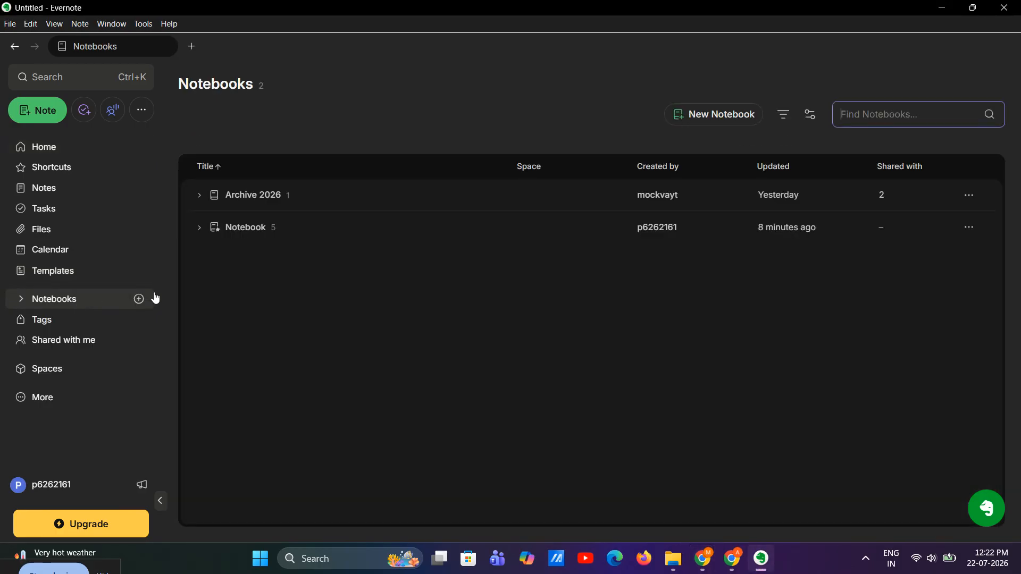
{"action": "left_click", "coordinate": [677, 117]}
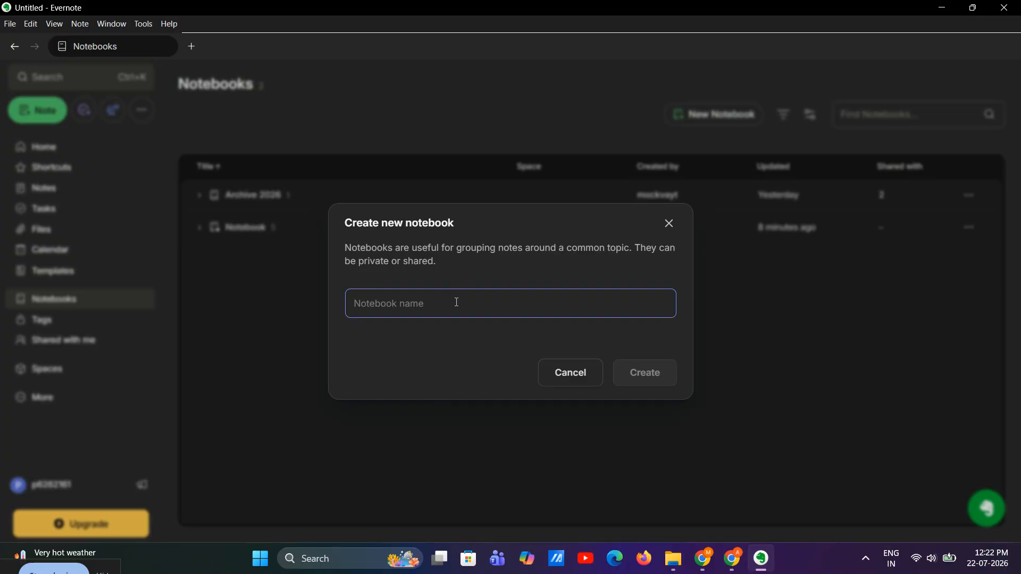
{"action": "type", "text": "Marketing Campaign"}
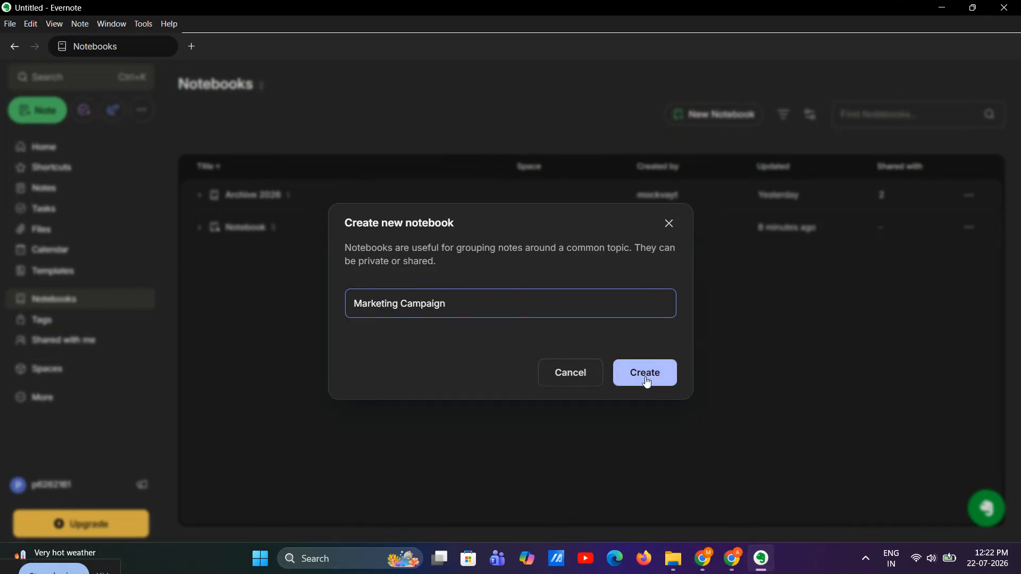
{"action": "left_click", "coordinate": [670, 224]}
Step: Create a new note in the notes list and title it "Project Plan"
{"action": "left_click", "coordinate": [44, 194]}
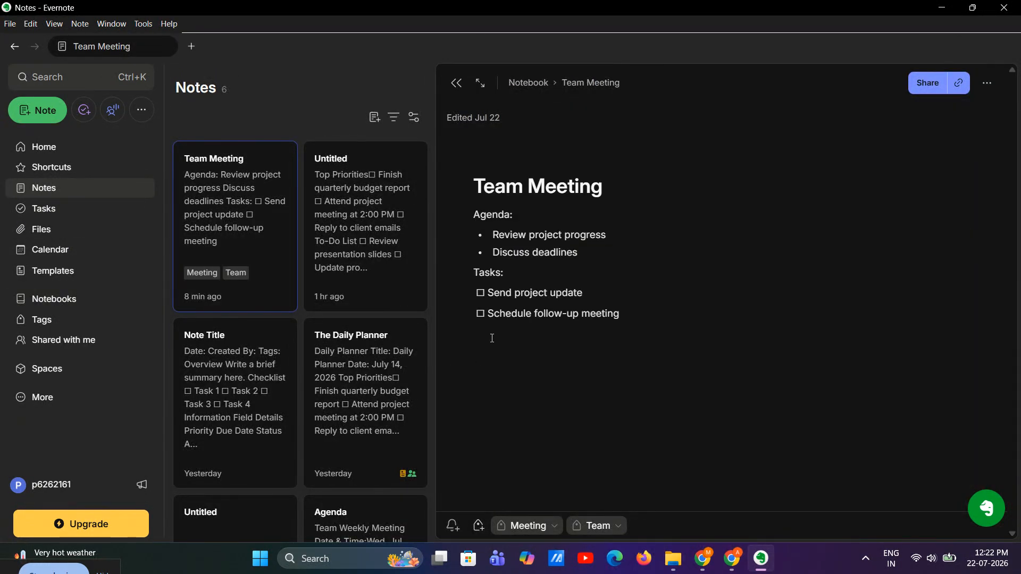
{"action": "left_click", "coordinate": [37, 110]}
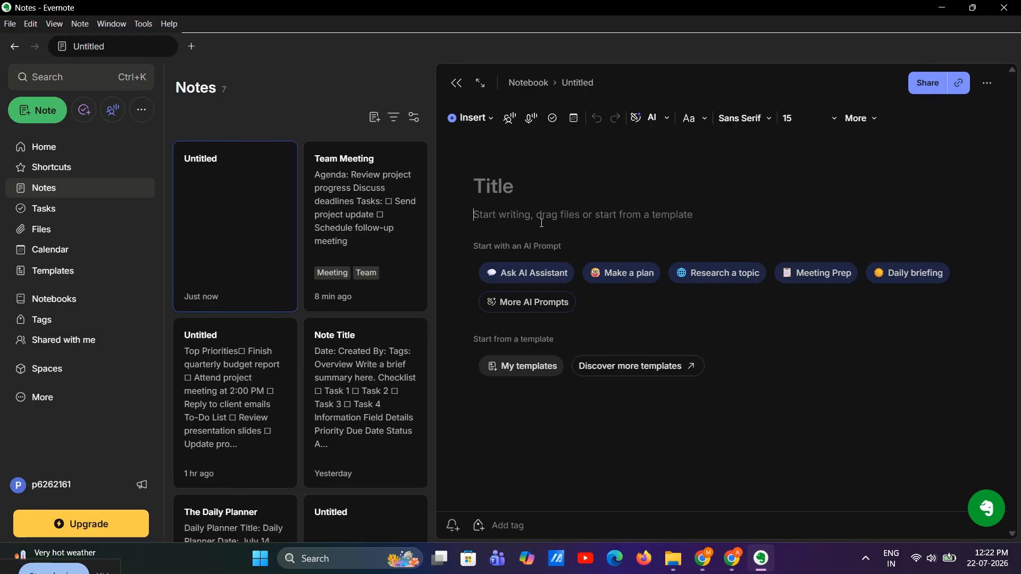
{"action": "left_click", "coordinate": [509, 184]}
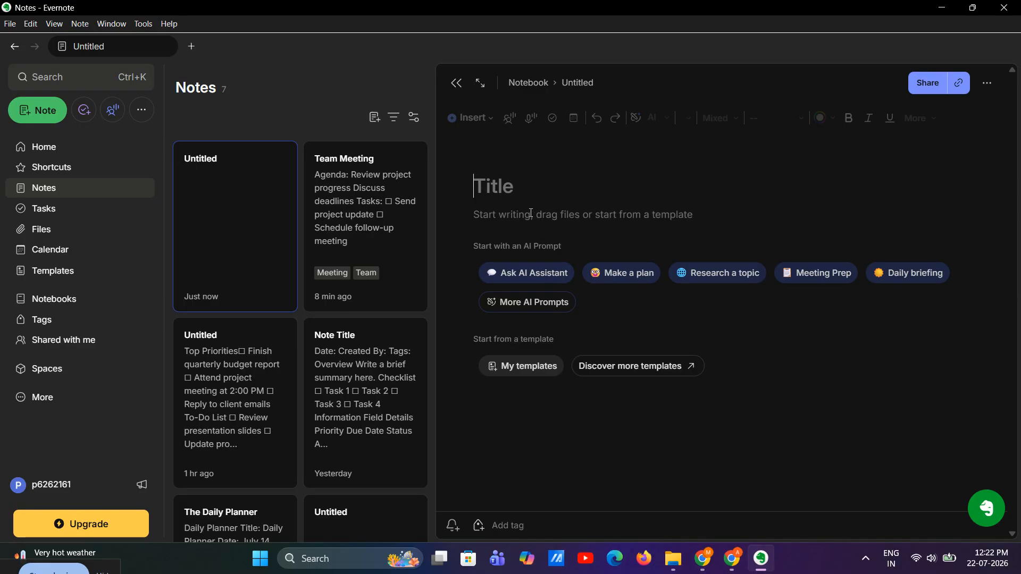
{"action": "type", "text": "Project "}
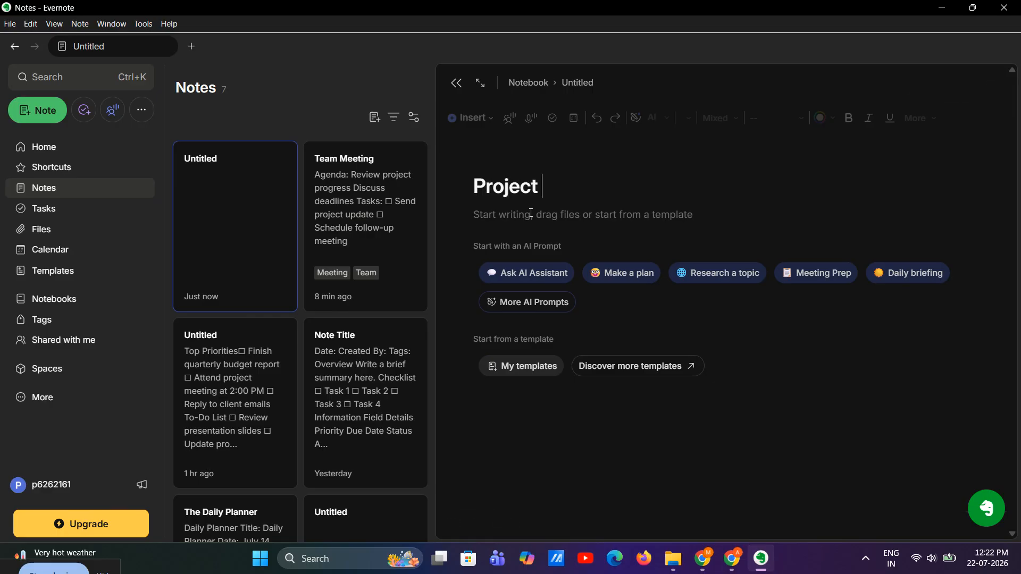
{"action": "type", "text": "Plan"}
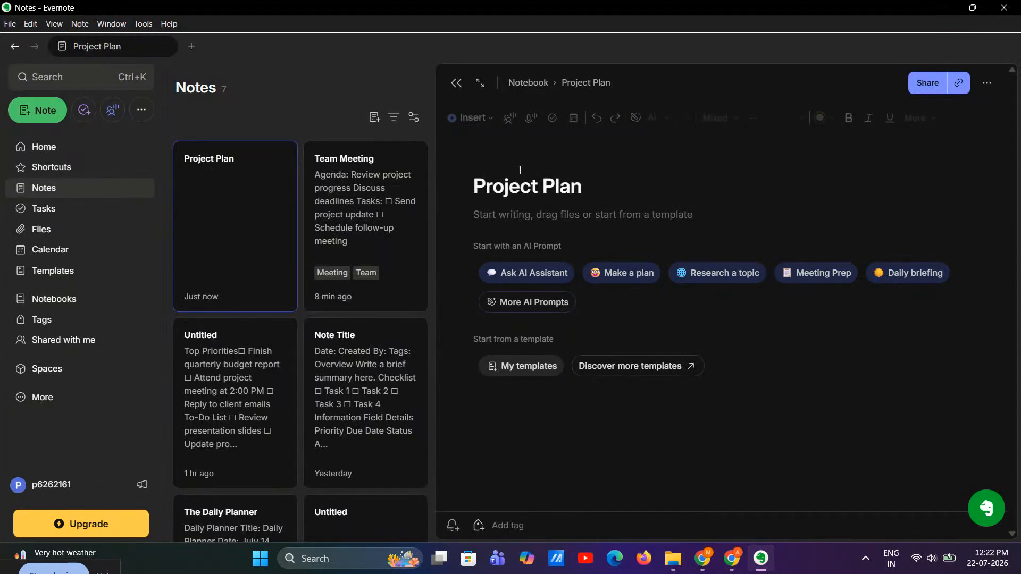
Step: Insert a new task into the body of the Project Plan note
{"action": "left_click", "coordinate": [522, 208]}
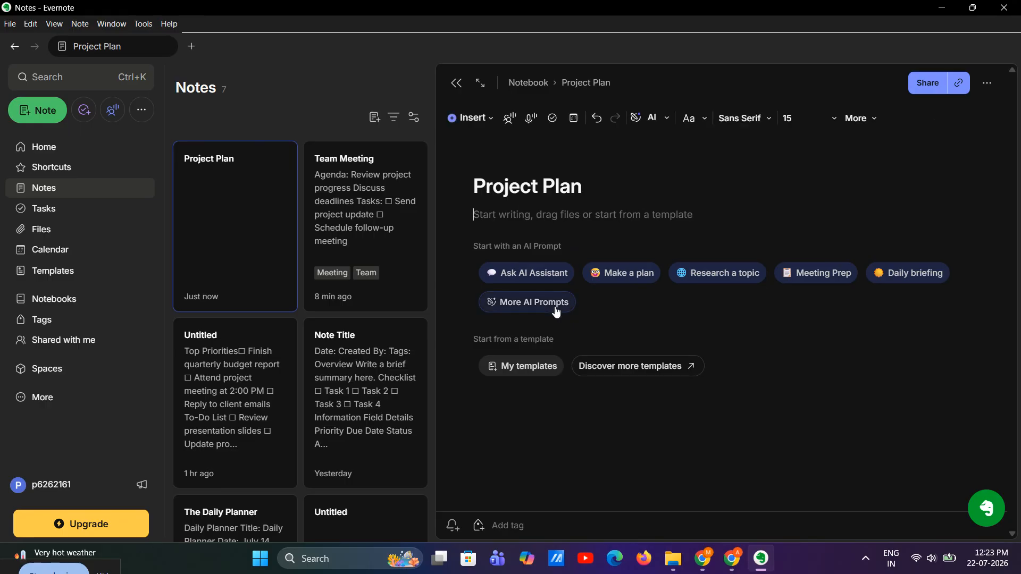
{"action": "left_click", "coordinate": [866, 120]}
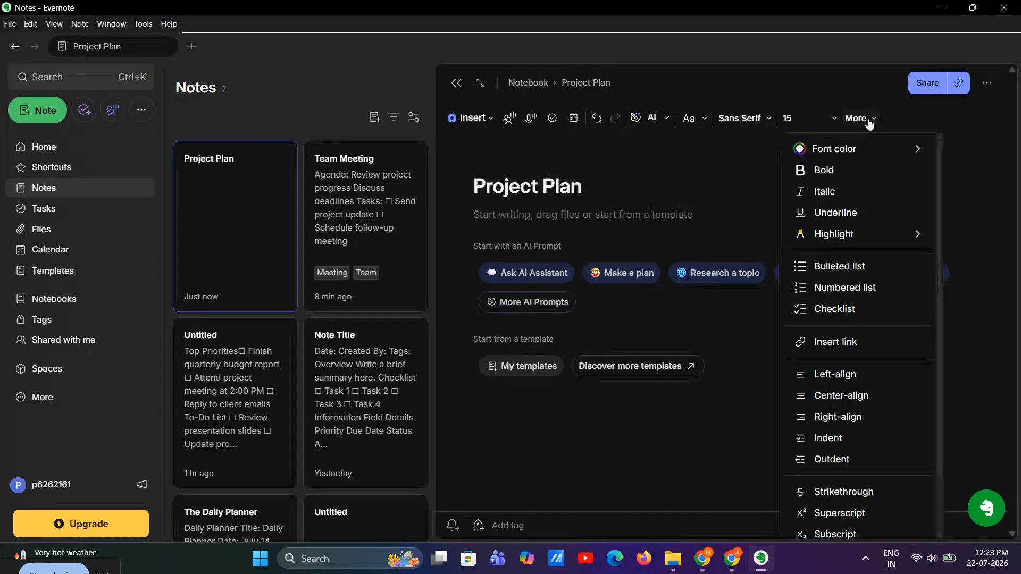
{"action": "left_click", "coordinate": [500, 152]}
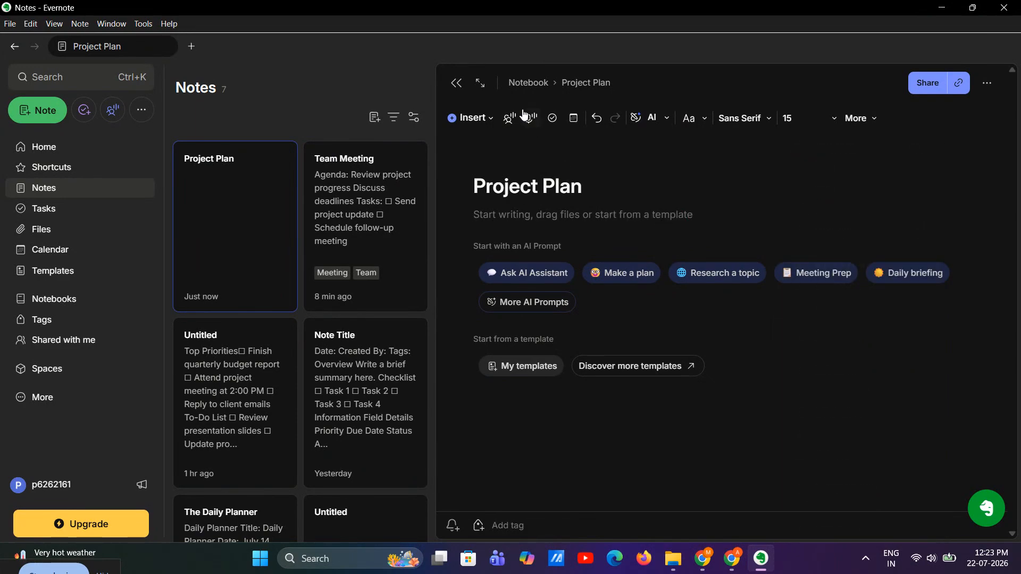
{"action": "left_click", "coordinate": [470, 118]}
{"action": "type", "text": "tas"}
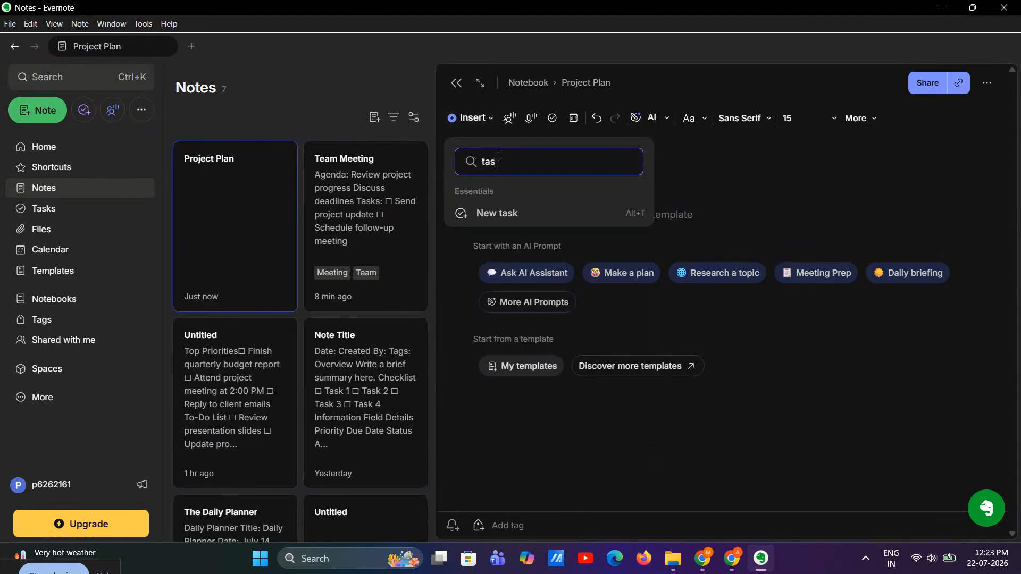
{"action": "left_click", "coordinate": [506, 212]}
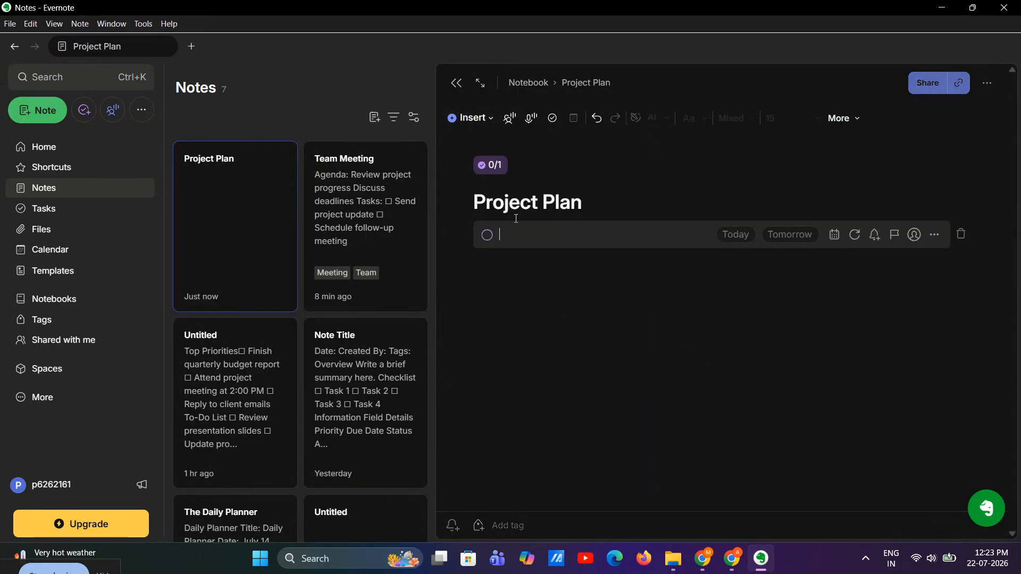
Step: Set the new task due tomorrow at 1:00 PM and add a reminder 30 minutes before
{"action": "left_click", "coordinate": [833, 234]}
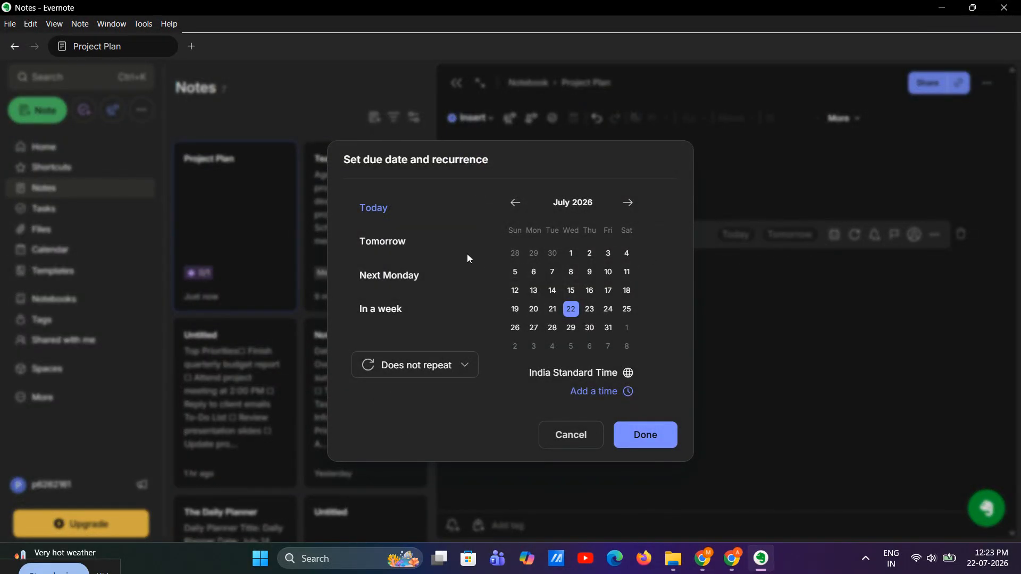
{"action": "left_click", "coordinate": [383, 242]}
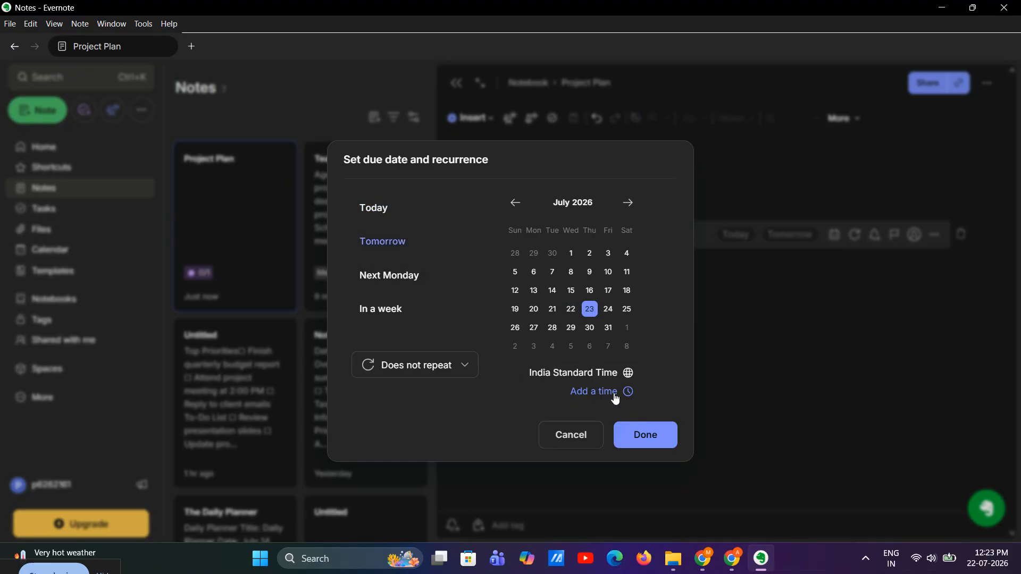
{"action": "left_click", "coordinate": [617, 393]}
{"action": "left_click", "coordinate": [657, 441]}
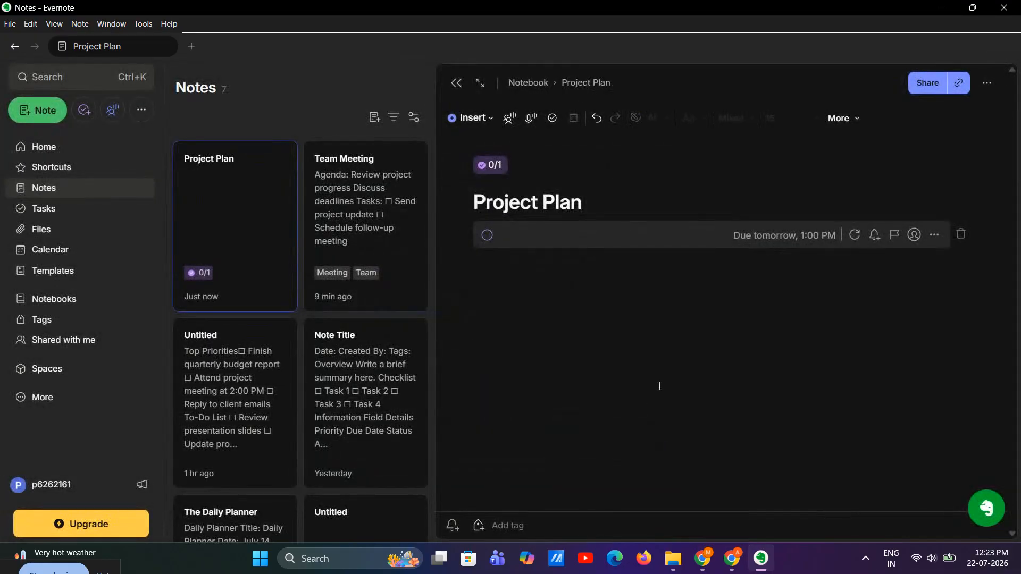
{"action": "left_click", "coordinate": [874, 234]}
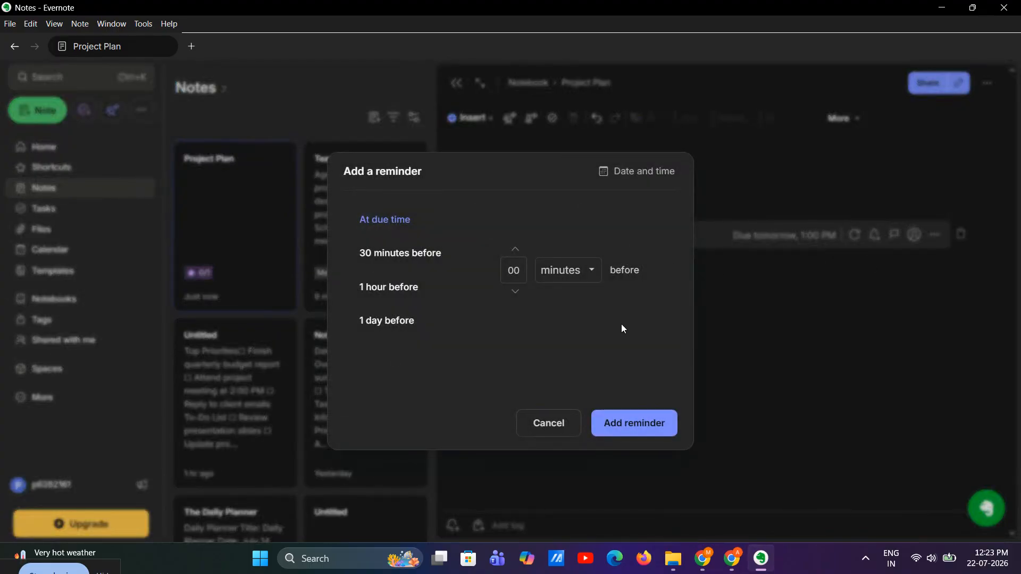
{"action": "left_click", "coordinate": [432, 254]}
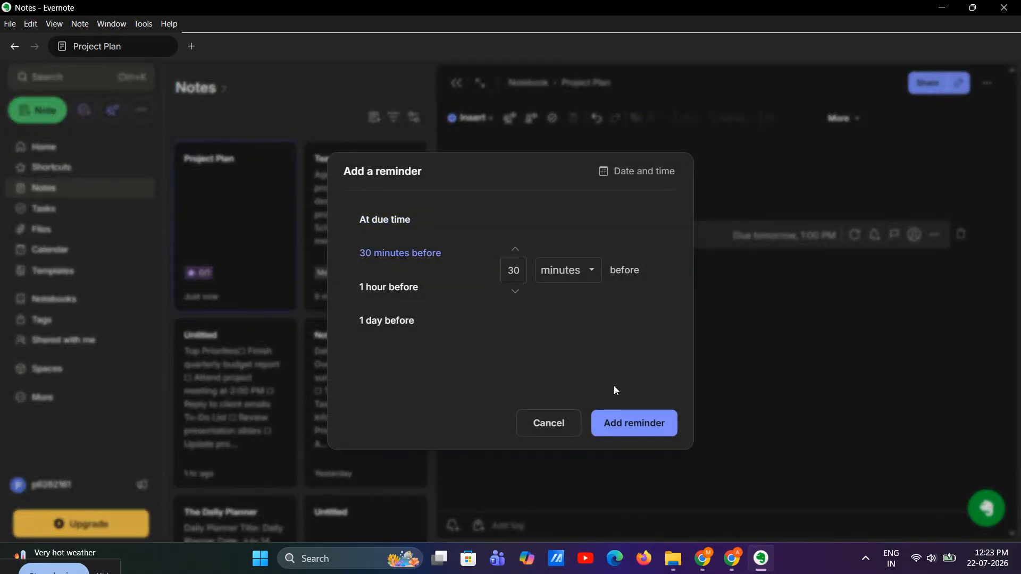
{"action": "left_click", "coordinate": [648, 439]}
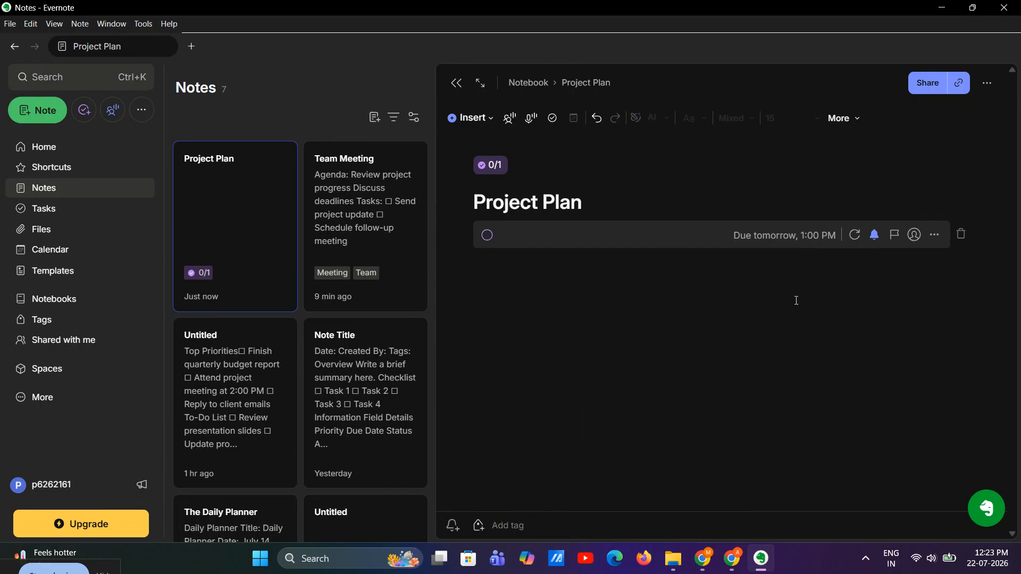
Step: Create the tags "Project" and "Planning" and assign both to the Project Plan note
{"action": "left_click", "coordinate": [484, 533]}
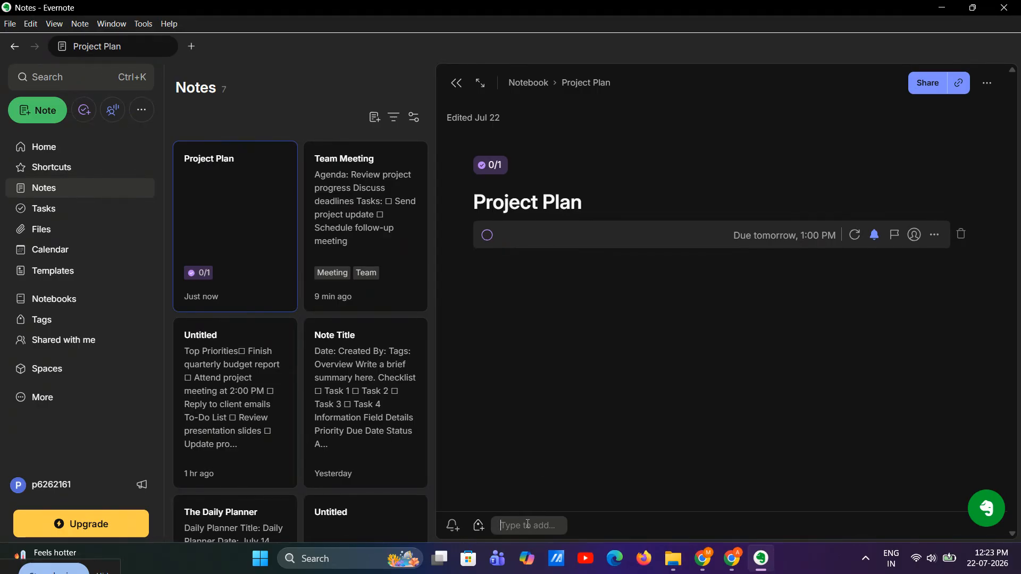
{"action": "type", "text": "Proj"}
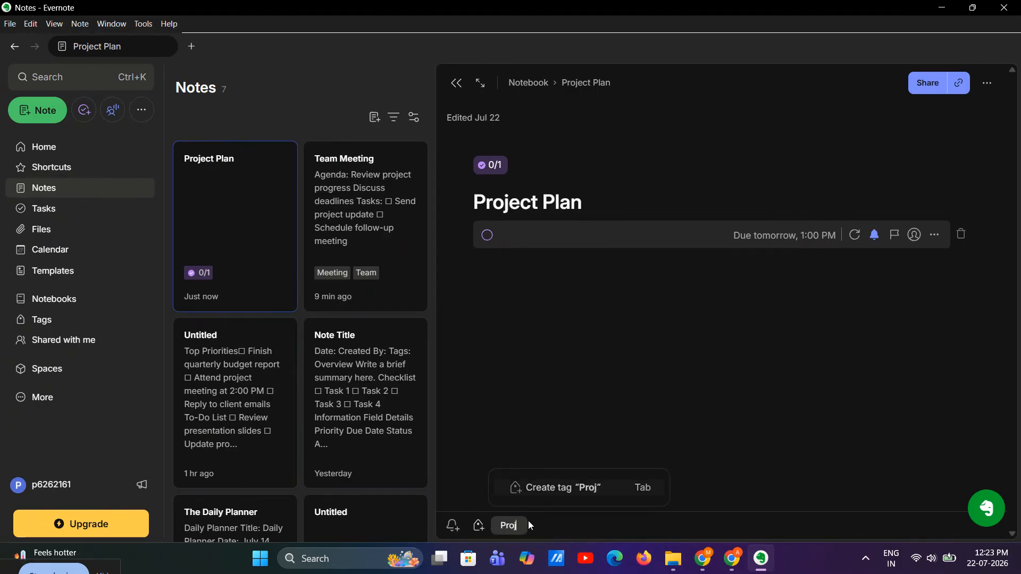
{"action": "type", "text": "ect"}
{"action": "left_click", "coordinate": [570, 492]}
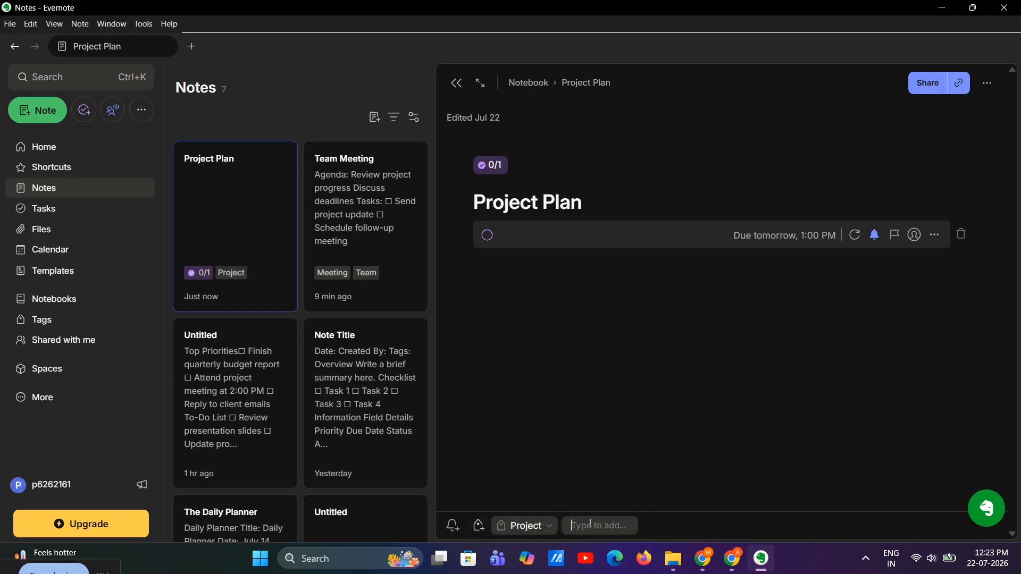
{"action": "type", "text": "Planning"}
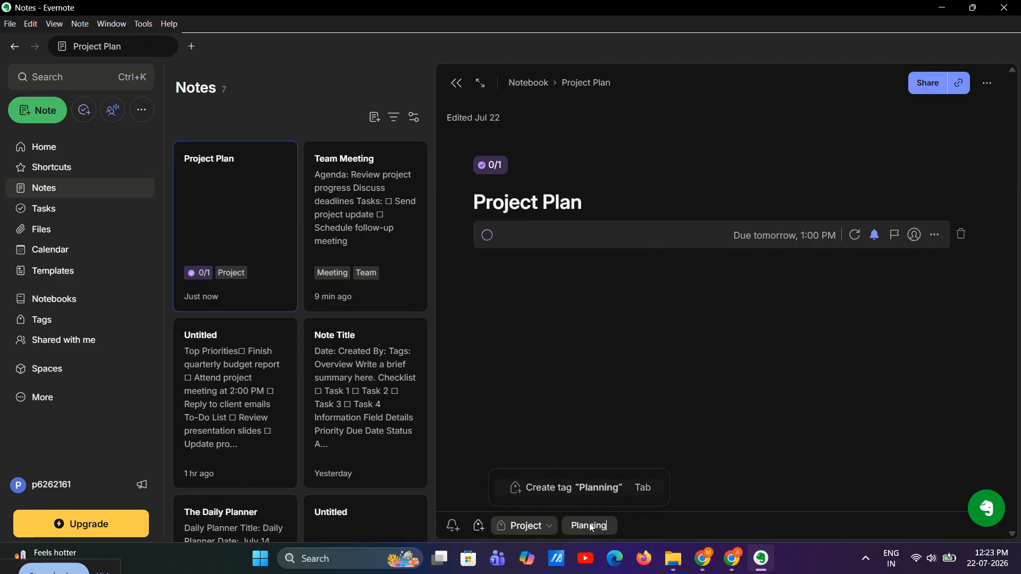
{"action": "left_click", "coordinate": [601, 480]}
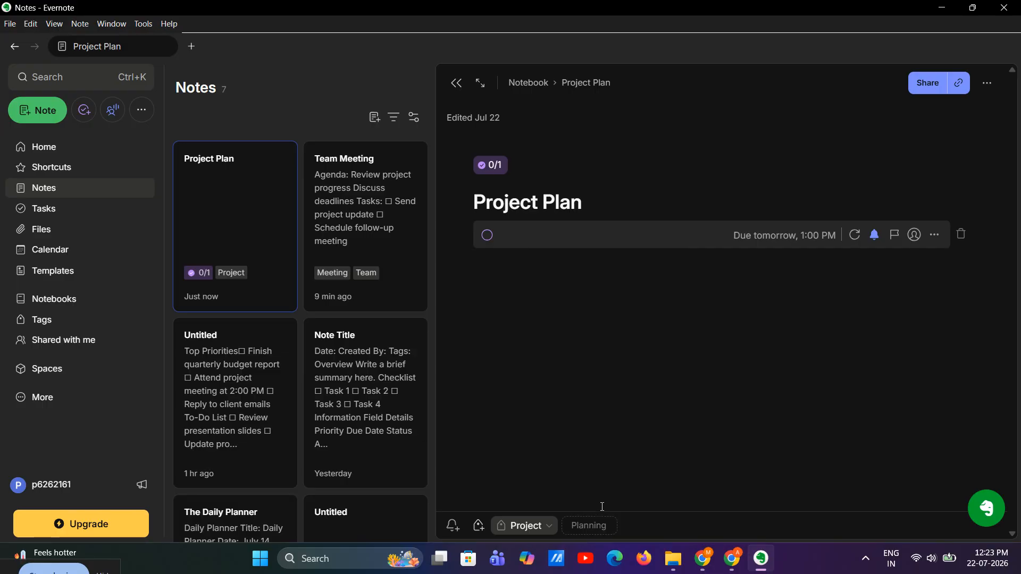
{"action": "left_click", "coordinate": [598, 528]}
{"action": "left_click", "coordinate": [614, 528]}
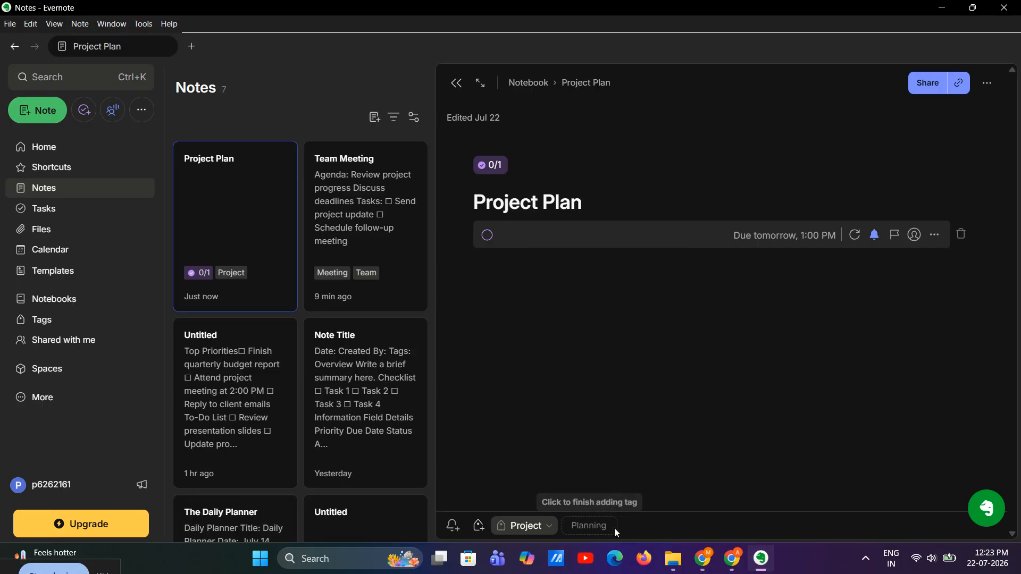
{"action": "left_click", "coordinate": [614, 529]}
{"action": "key", "text": "Return"}
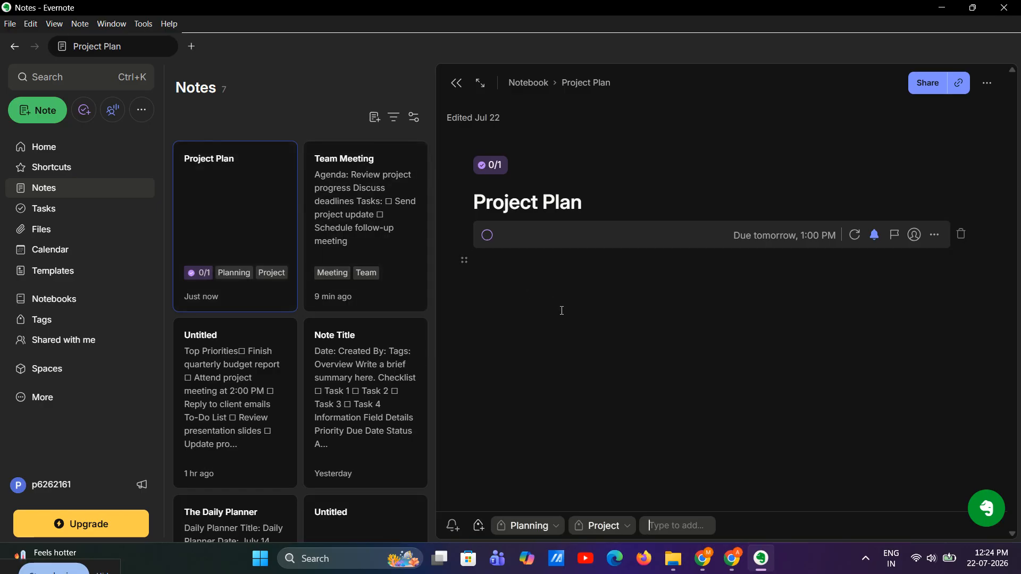
{"action": "left_click", "coordinate": [510, 278]}
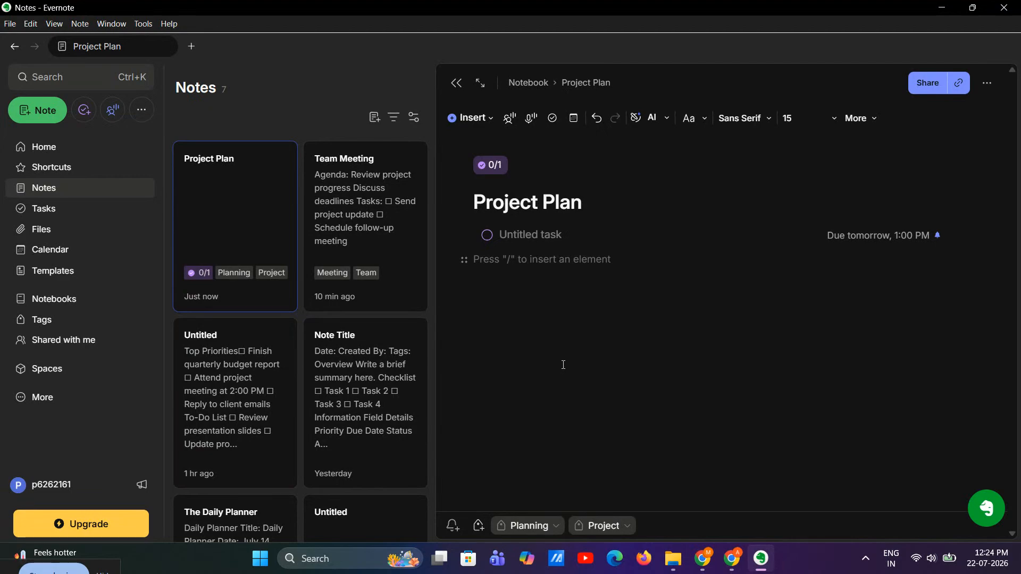
{"action": "left_click", "coordinate": [470, 118]}
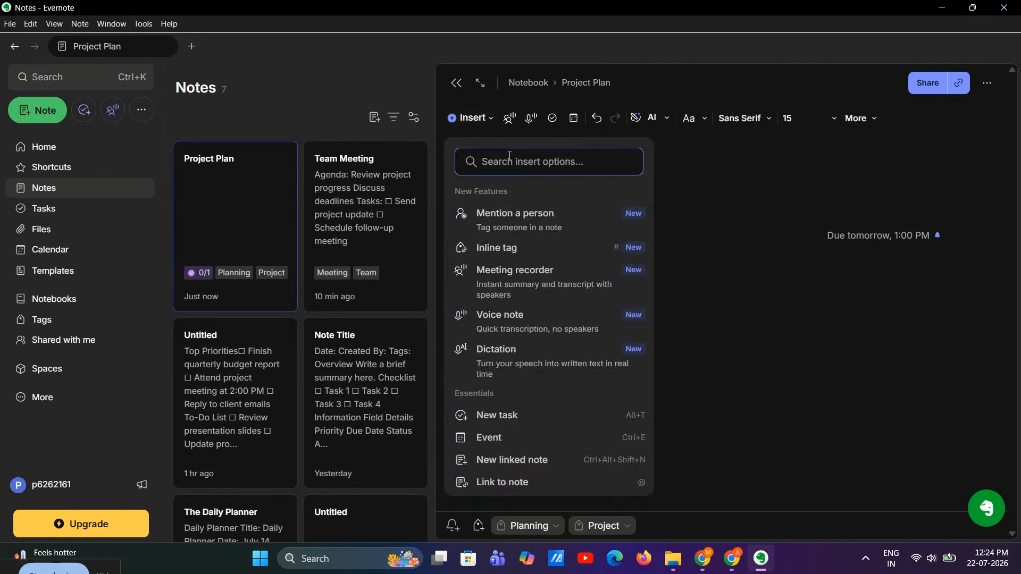
{"action": "type", "text": "fil"}
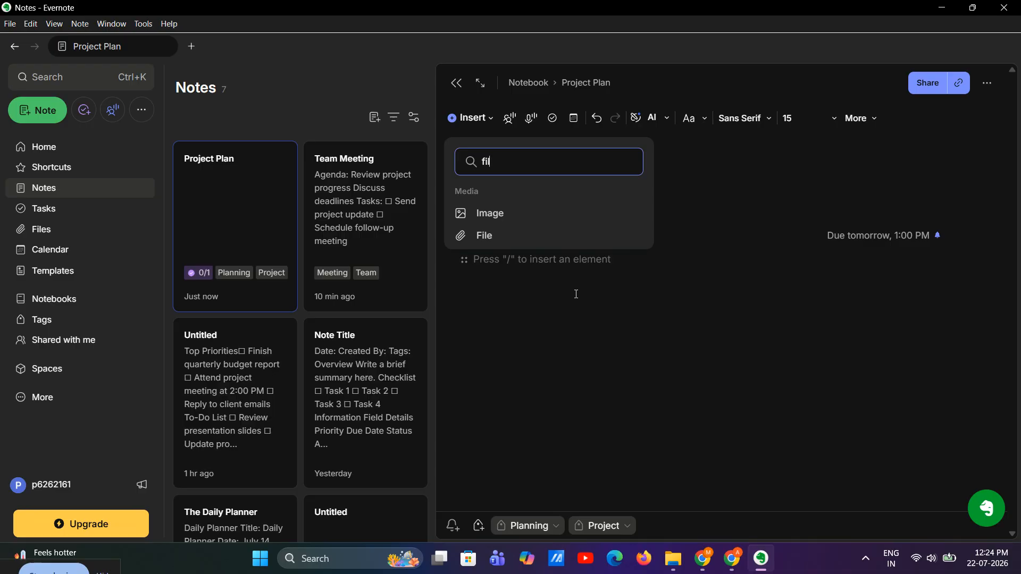
{"action": "left_click", "coordinate": [567, 261]}
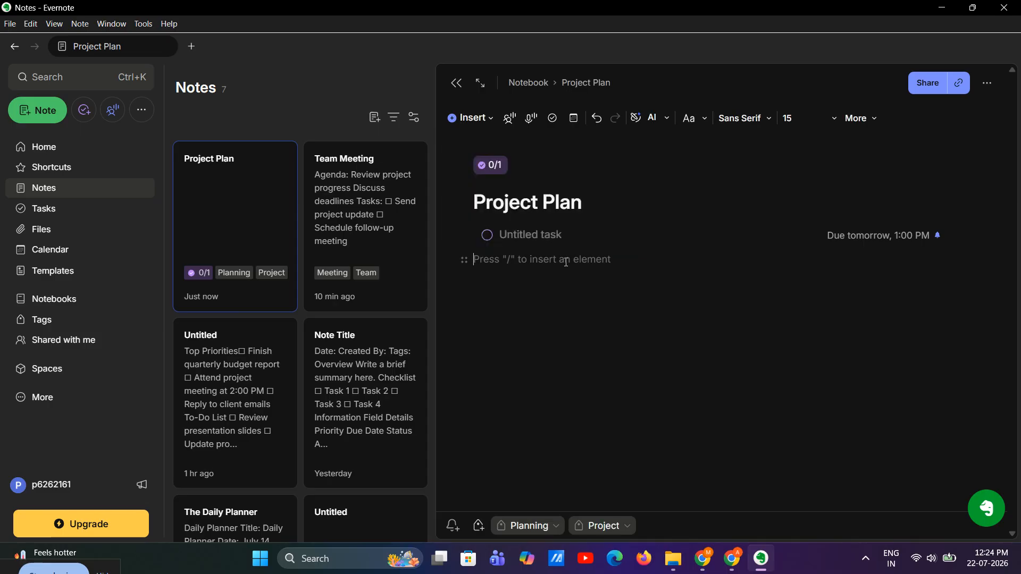